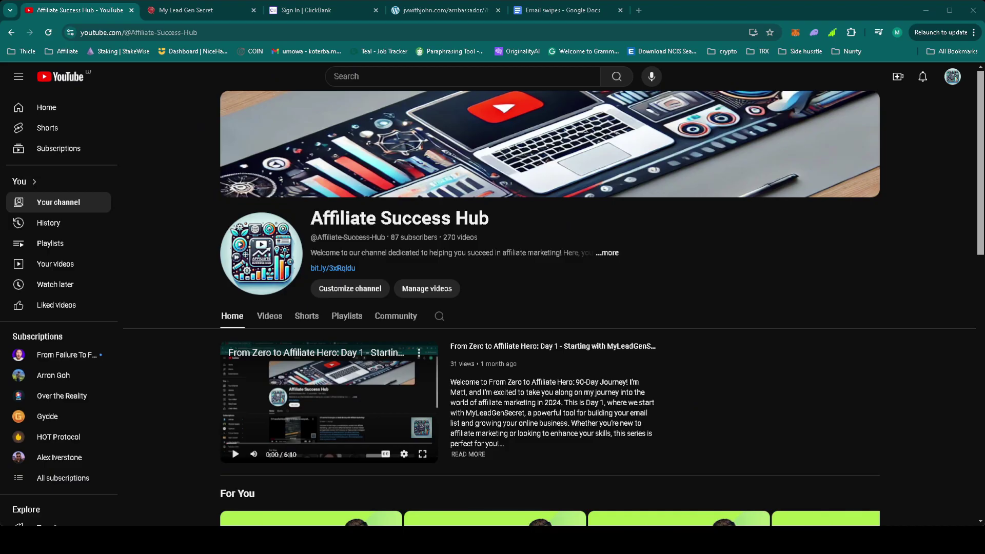
Step: Log in to ClickBank and check the $20.68 earnings bar for 09/11/2024
click(306, 10)
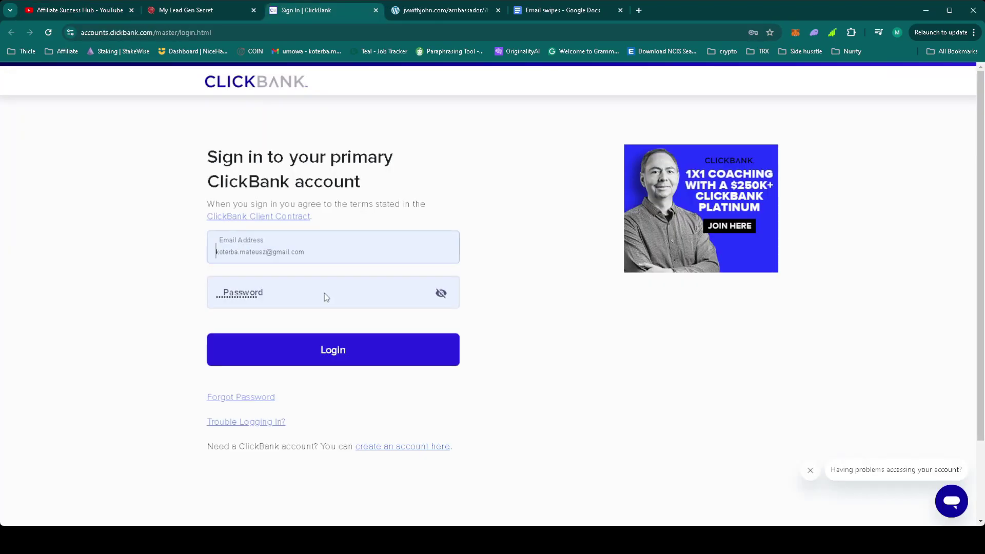
click(335, 351)
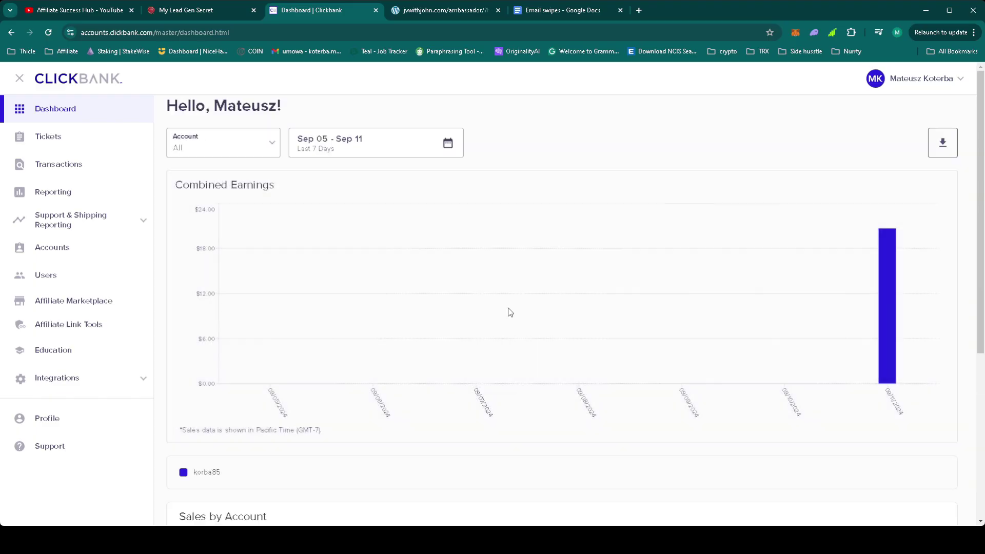
mouse_move(862, 372)
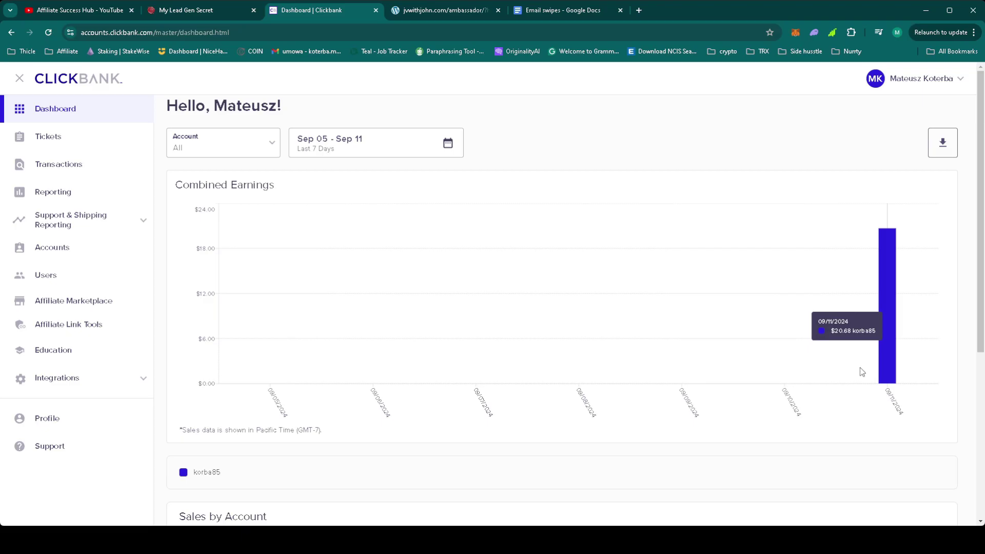
Step: Review the My Lead Gen Secret mailing stats, e.g. 09/10/2024: 10600 sent, 706 opened, 85 clicks
click(192, 11)
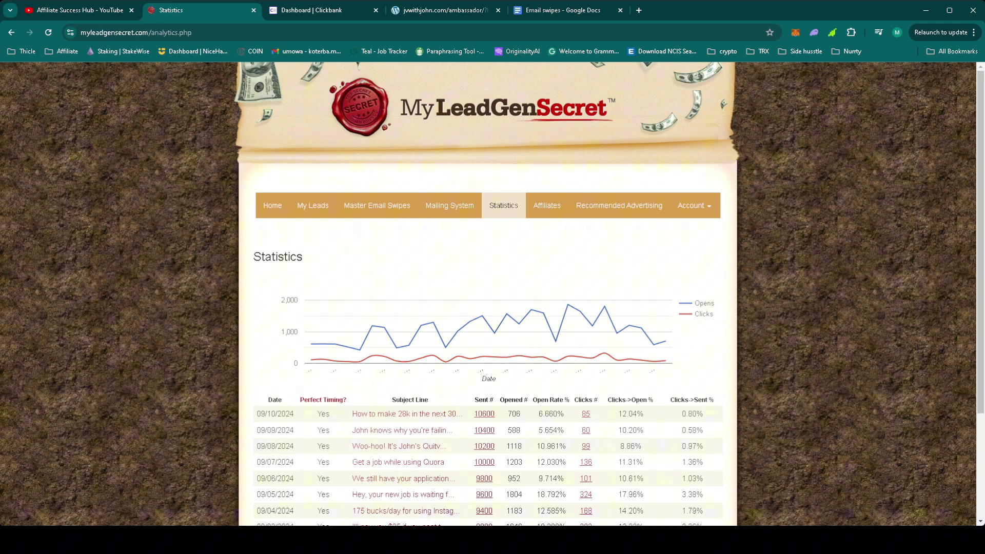
Step: Select the Evergreen Webinar Email #4 text from Subject through the final affiliate link
click(463, 11)
scroll(519, 237, down, 1)
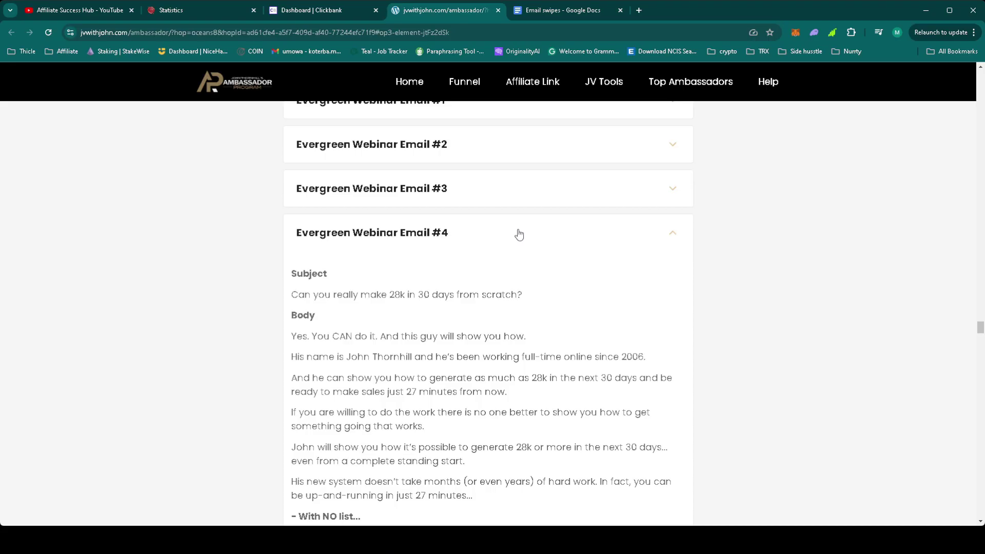
scroll(518, 241, down, 7)
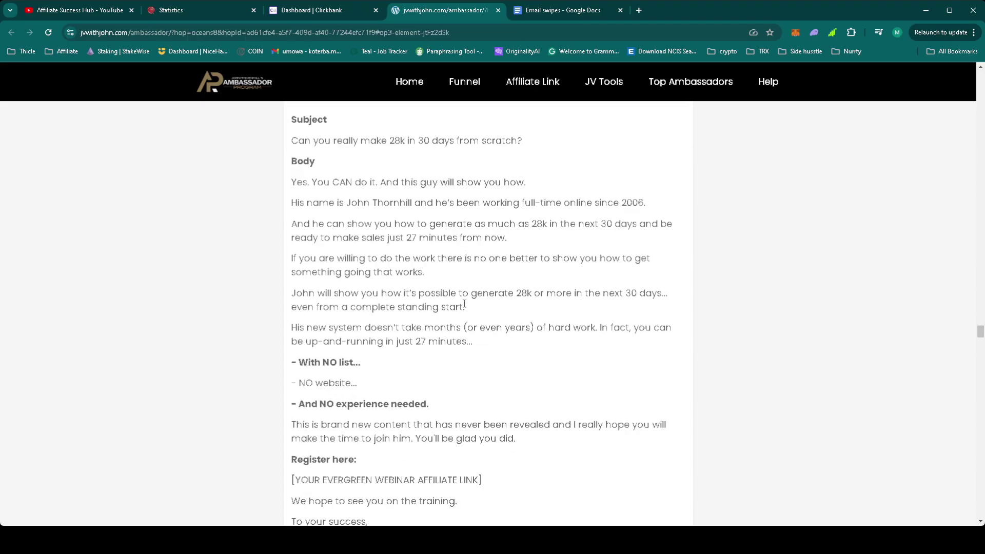
scroll(465, 307, up, 6)
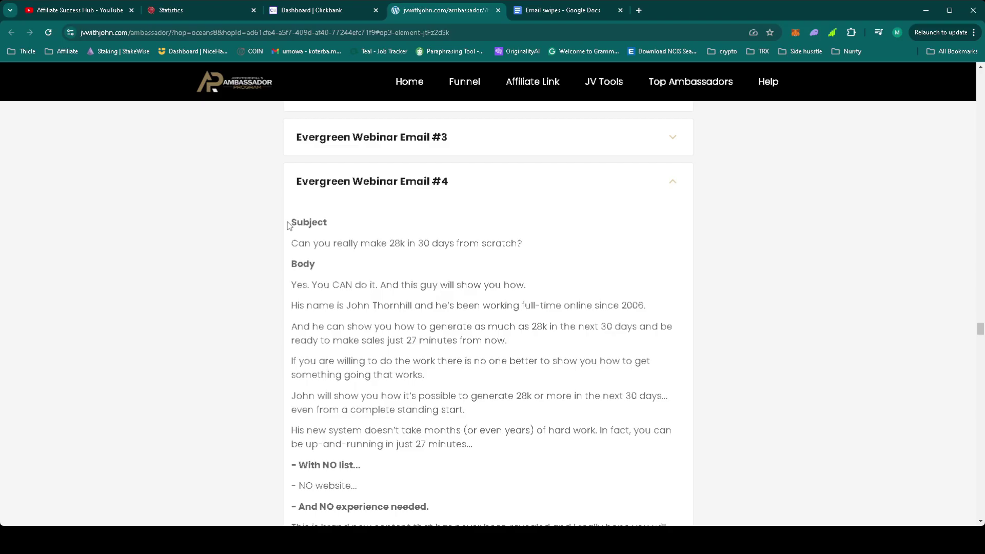
drag(292, 222, 503, 454)
Step: Start a new page at the end of Email swipes headed 'Day 44 email 4:'
click(535, 11)
scroll(432, 261, down, 10)
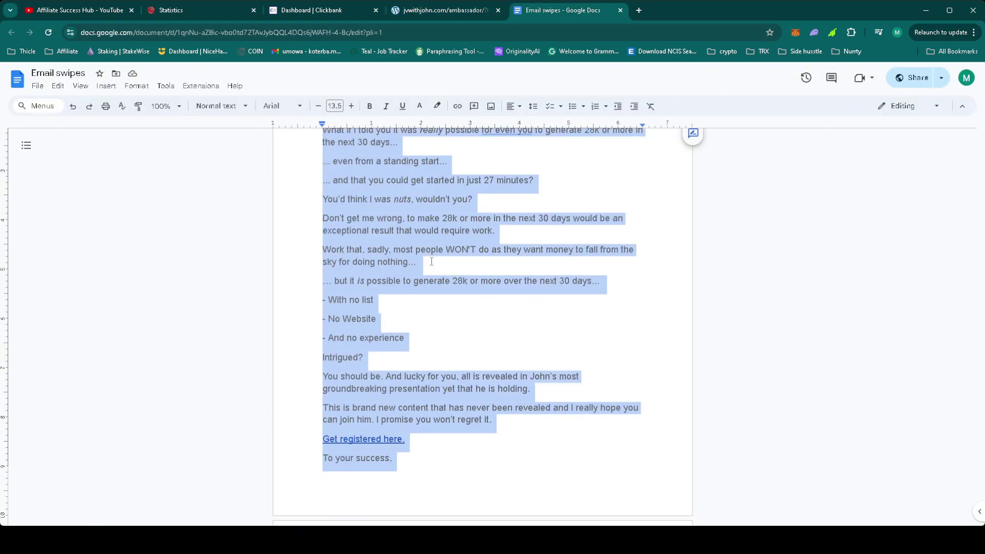
click(432, 262)
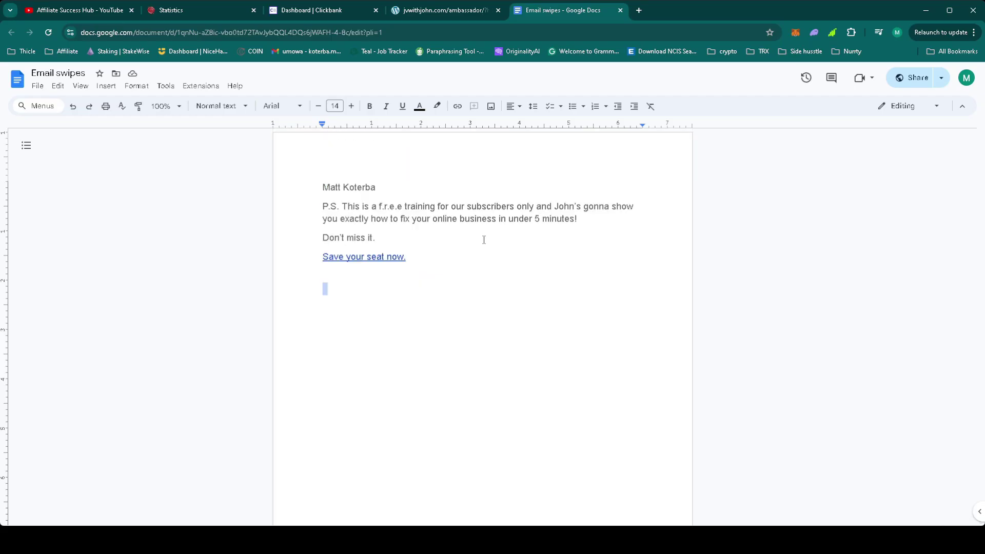
key(ctrl+Return)
text(Da)
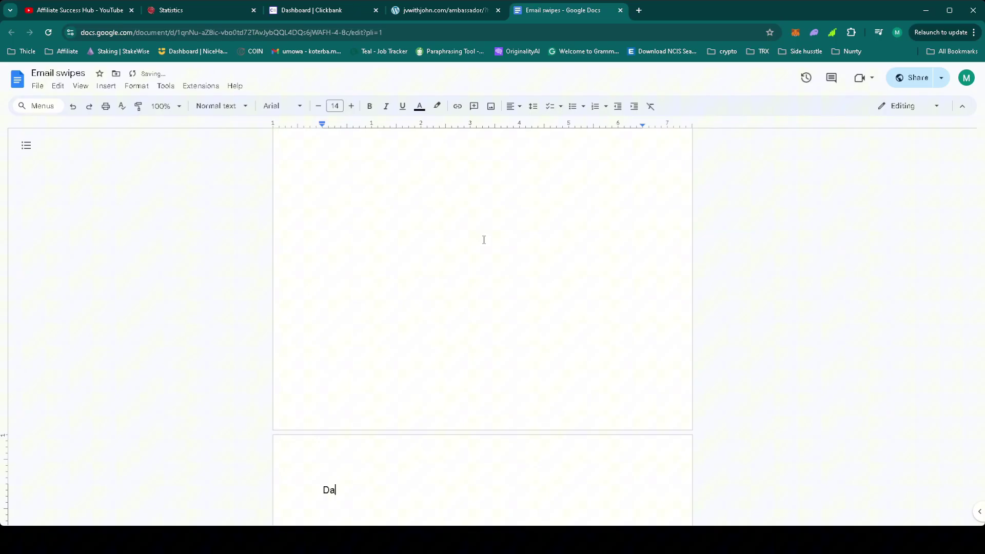
text(y 44 email 4:)
key(Return)
Step: Paste the copied webinar email below the heading without formatting
scroll(438, 374, down, 2)
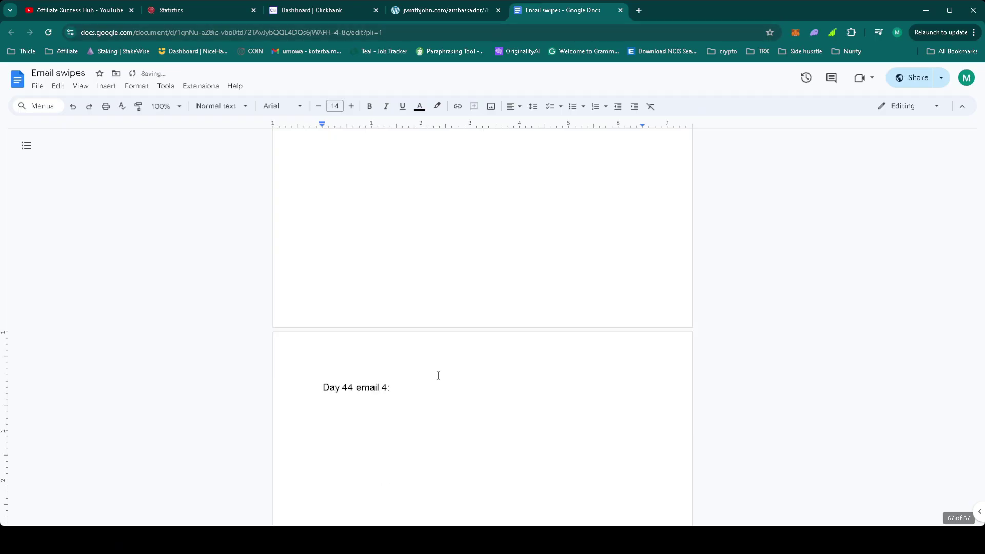
right_click(388, 431)
click(455, 312)
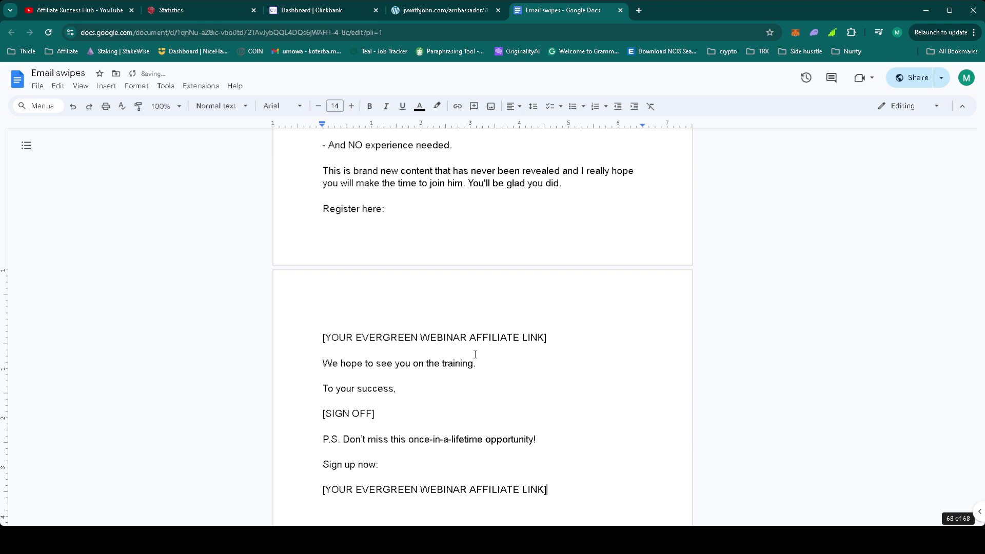
scroll(495, 346, up, 11)
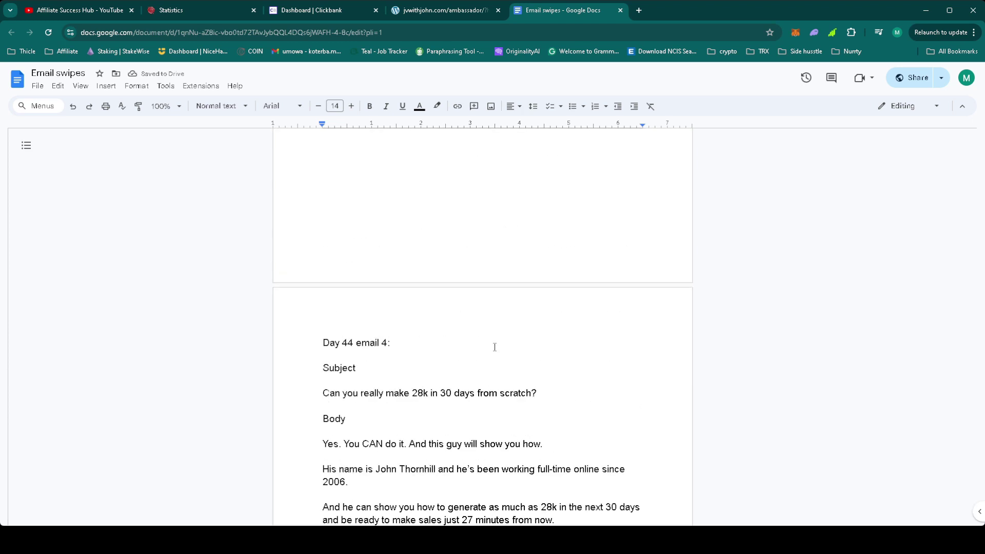
Step: Add a 'Hey {!firstname_fix},' greeting line below Body
click(370, 426)
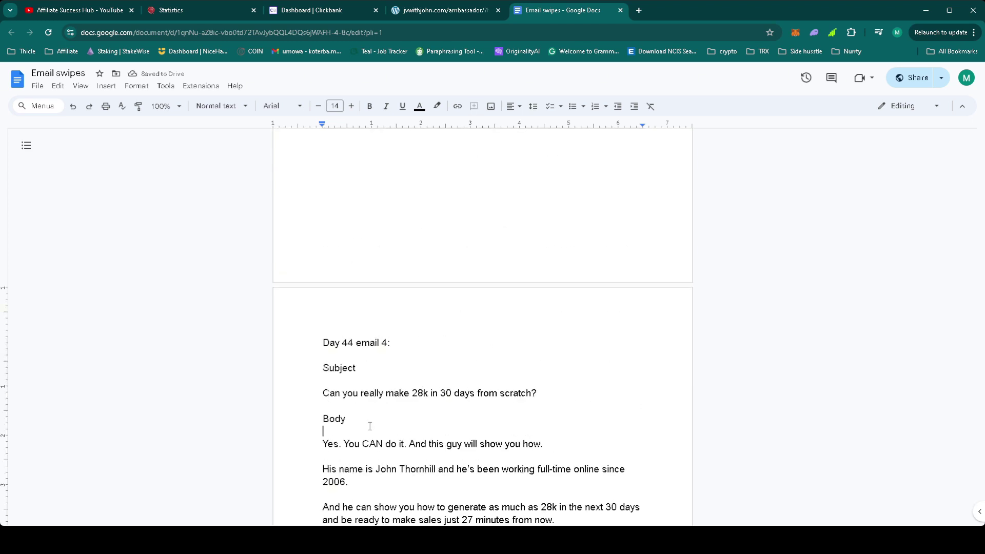
key(Return)
key(Return)
key(Up)
text(Hey)
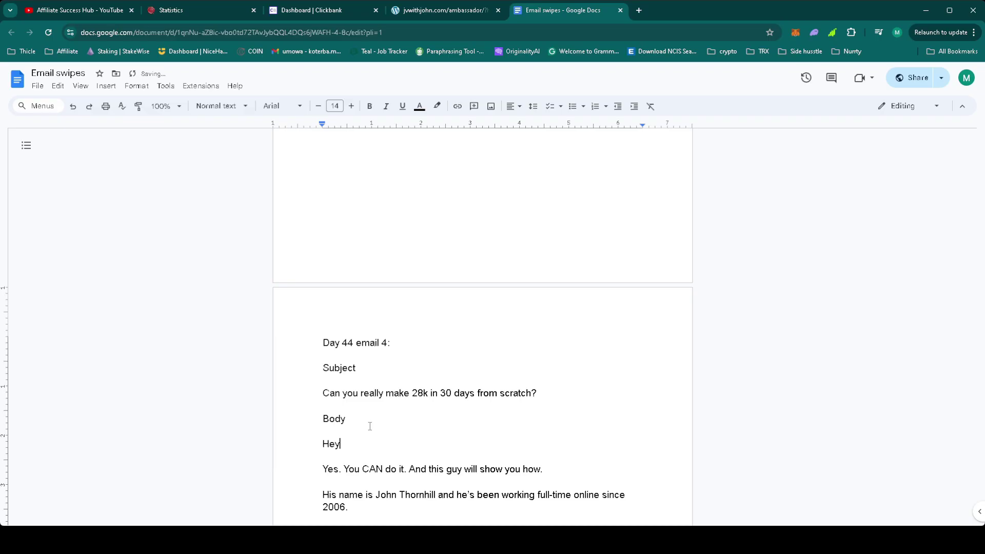
scroll(370, 426, up, 20)
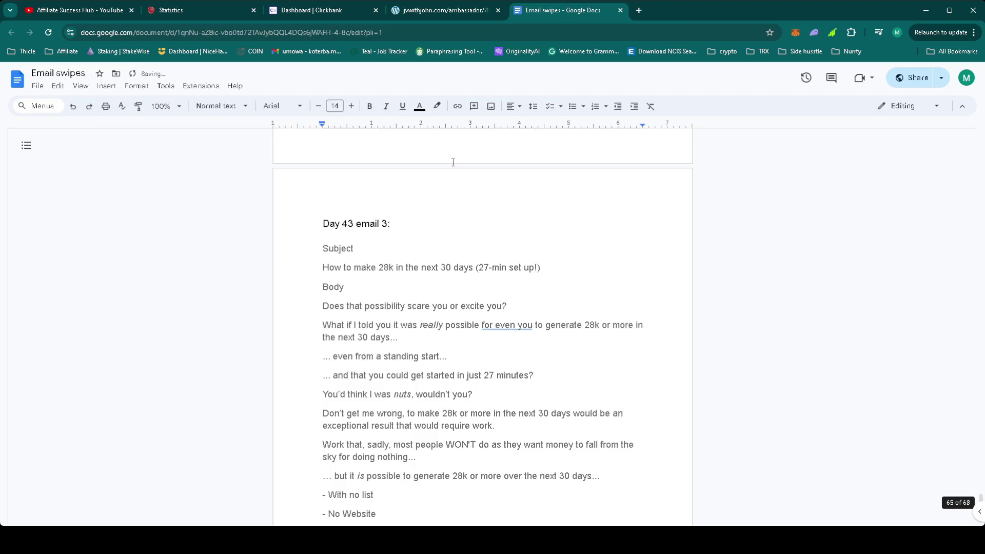
scroll(441, 247, up, 20)
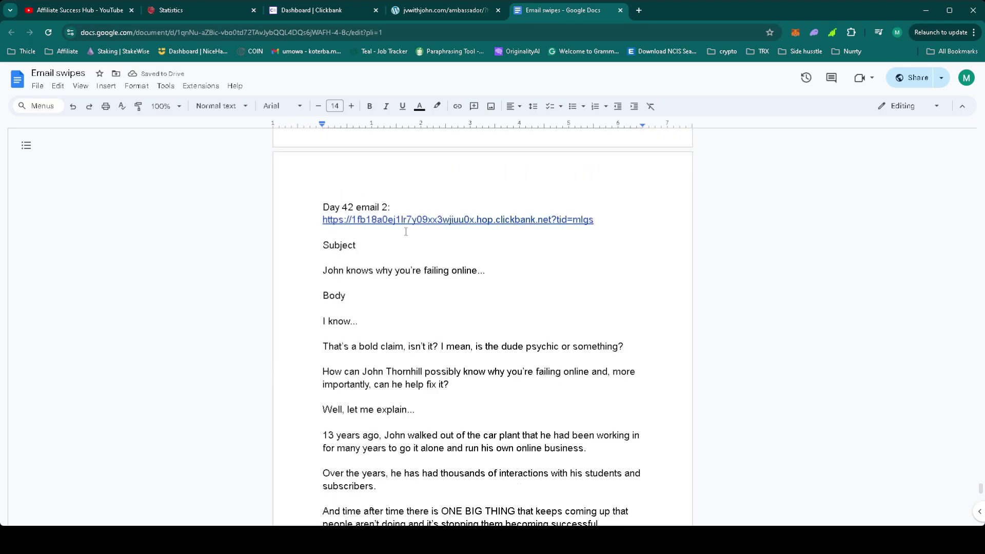
scroll(405, 233, up, 10)
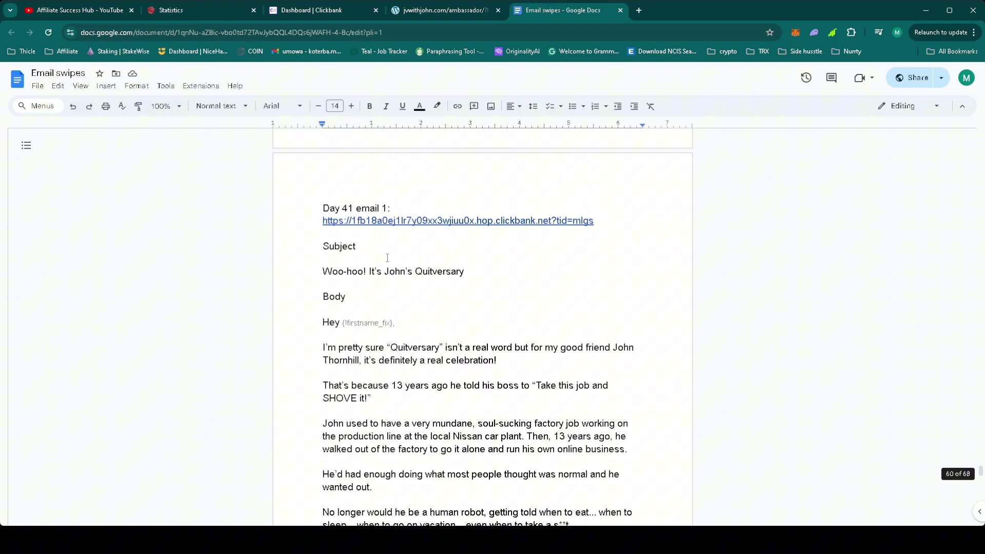
drag(397, 324, 343, 325)
key(ctrl+c)
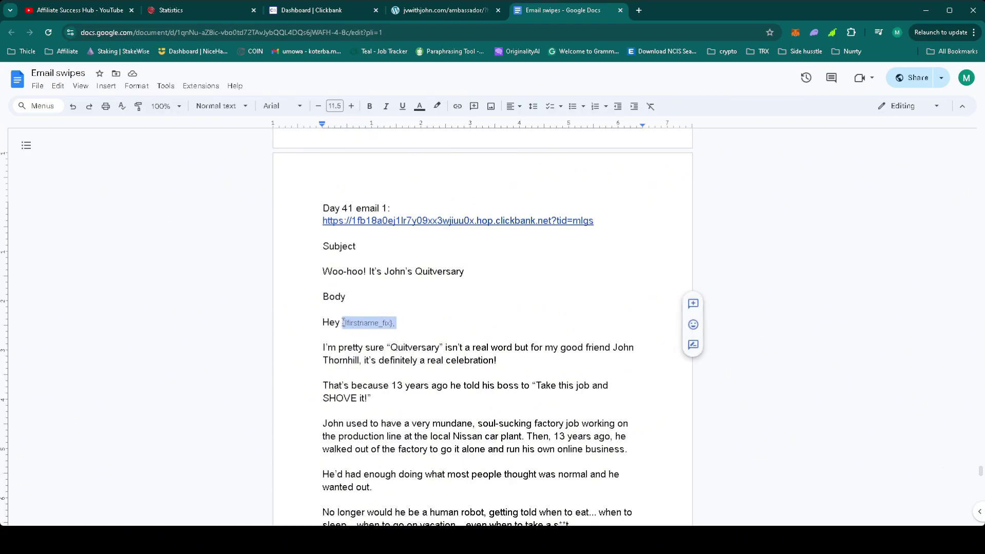
scroll(343, 325, down, 20)
scroll(448, 356, down, 15)
scroll(448, 356, up, 10)
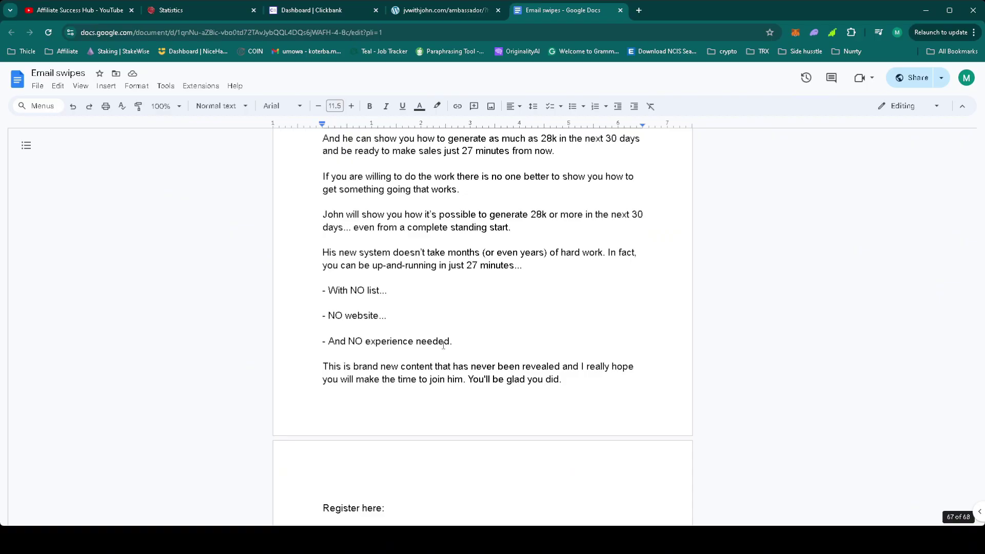
click(400, 363)
key(ctrl+v)
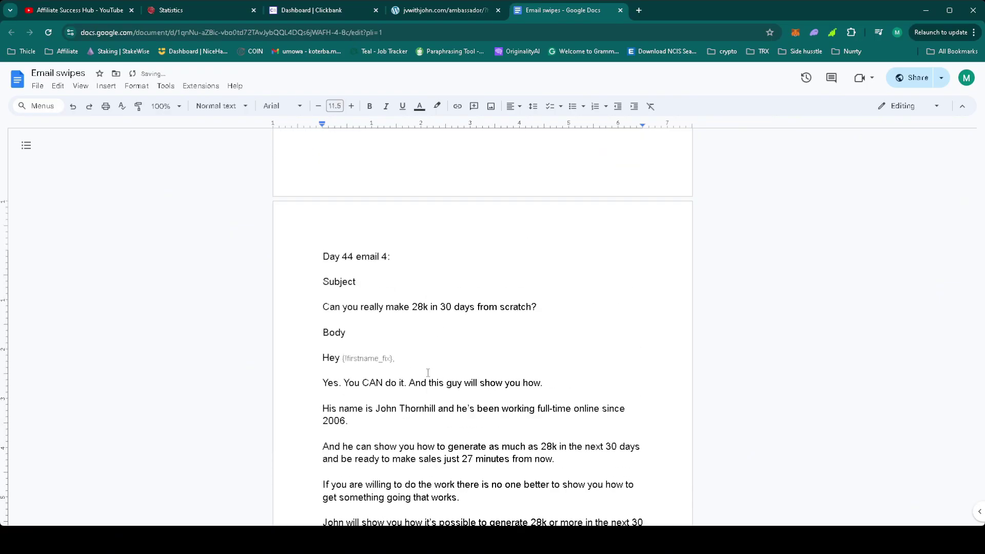
Step: Copy the affiliate hop link from the Day 42 email
scroll(428, 373, down, 12)
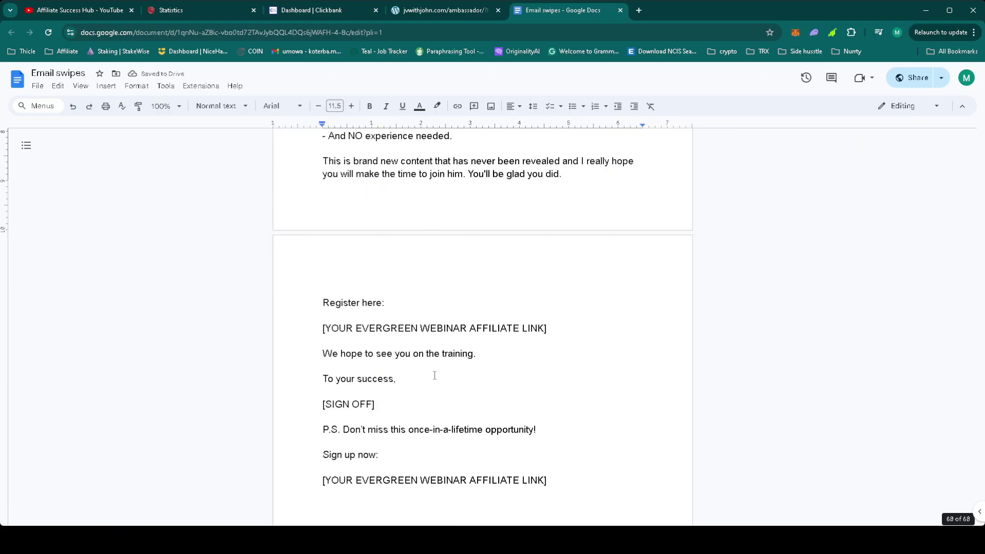
scroll(548, 391, up, 4)
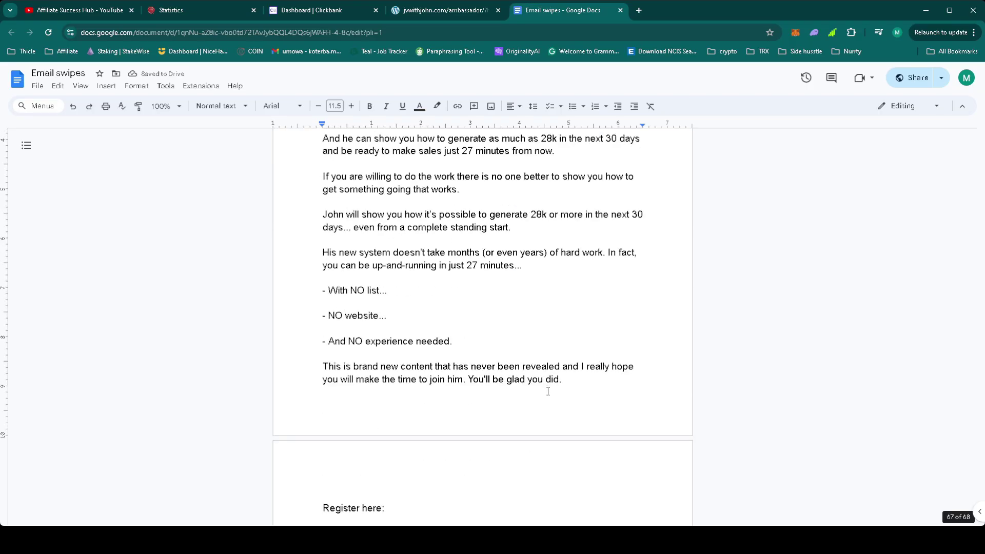
scroll(548, 391, up, 20)
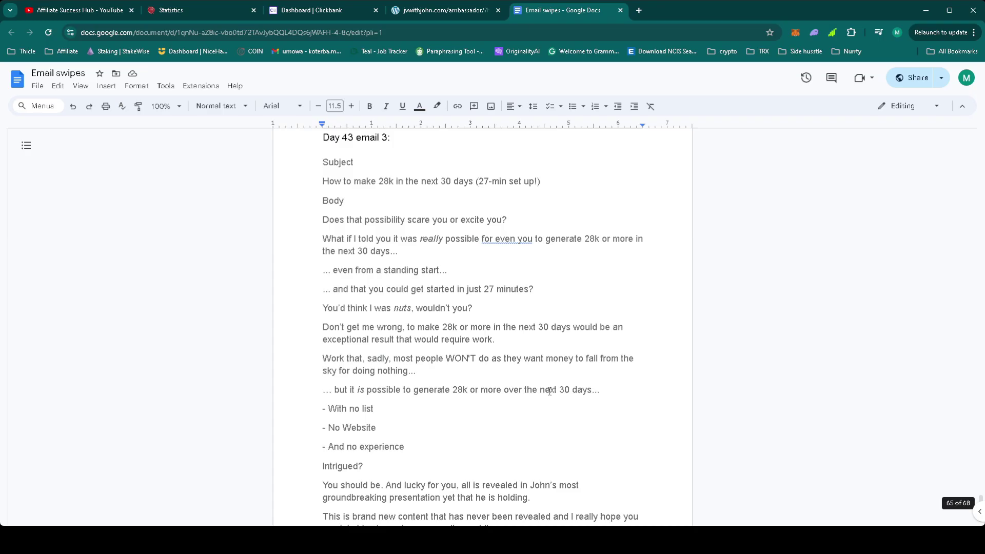
scroll(549, 392, up, 20)
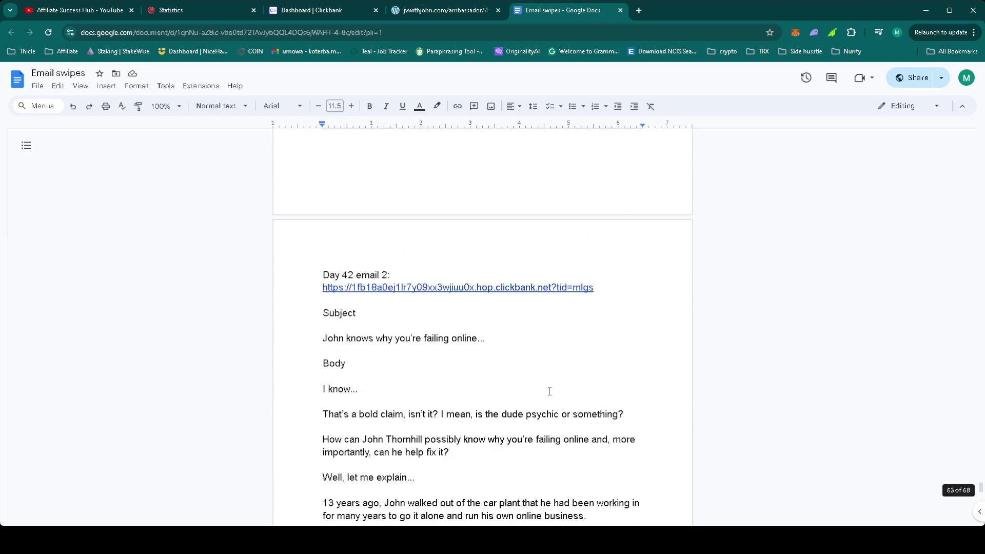
drag(603, 287, 352, 305)
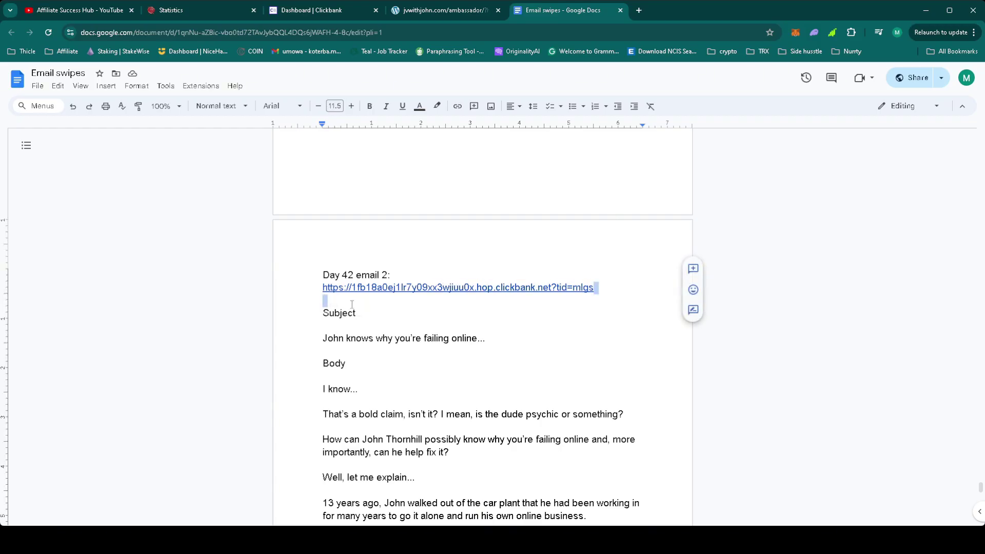
scroll(530, 273, down, 15)
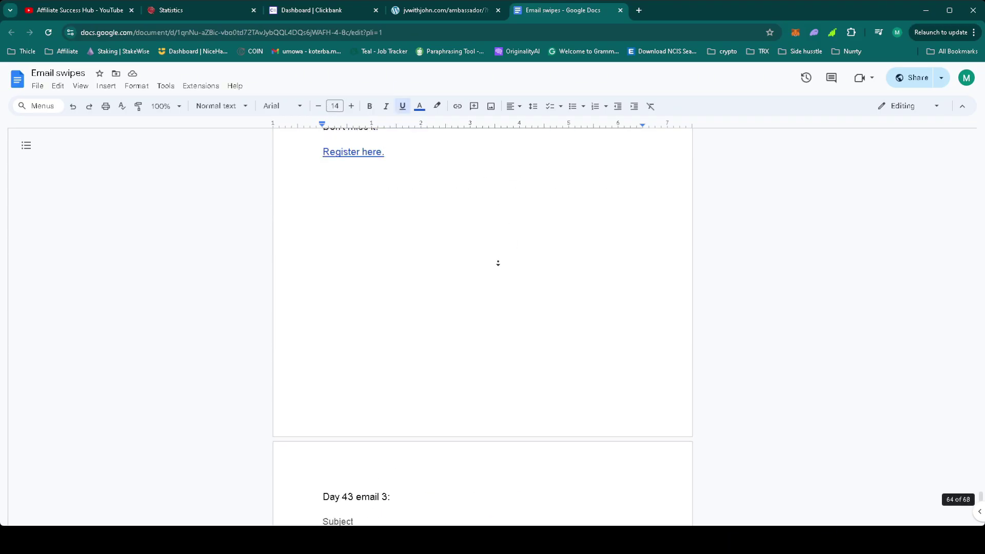
scroll(498, 262, up, 10)
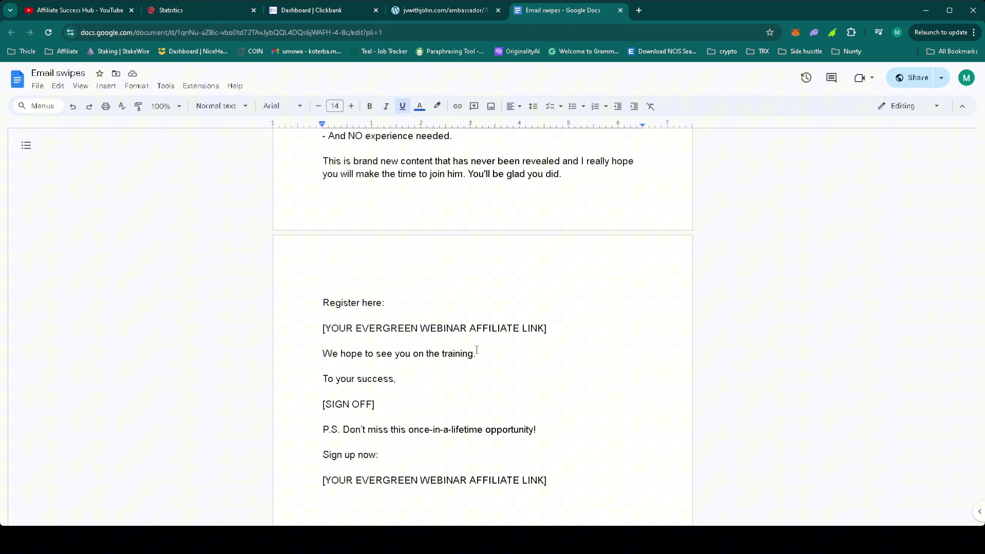
Step: Link 'Register here:' to the copied affiliate URL
click(385, 303)
shift+click(319, 306)
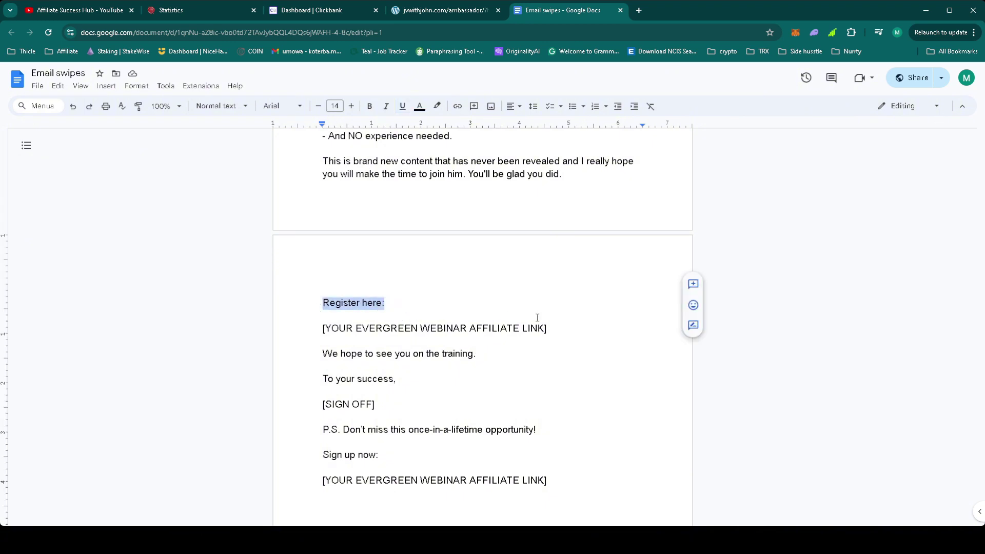
drag(560, 328, 317, 328)
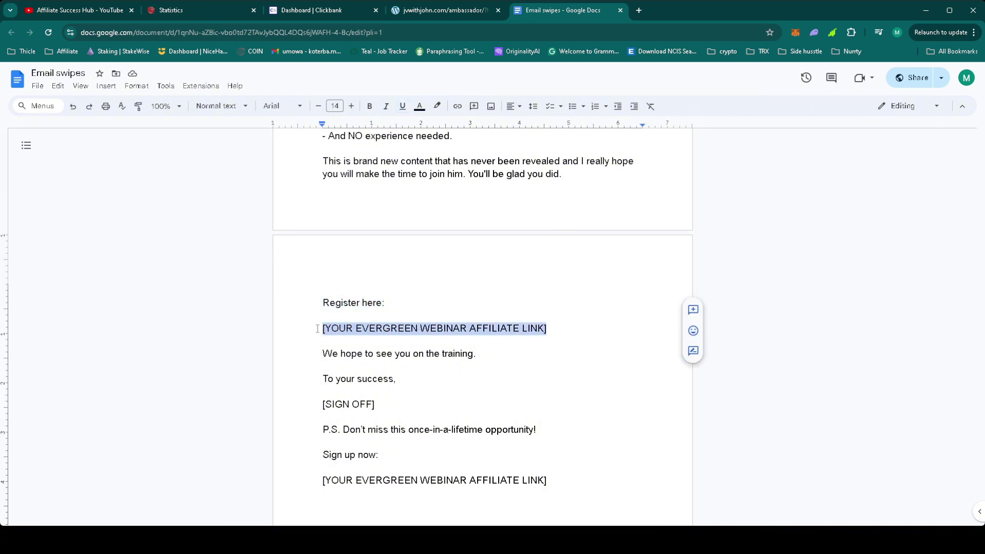
click(387, 303)
shift+click(312, 308)
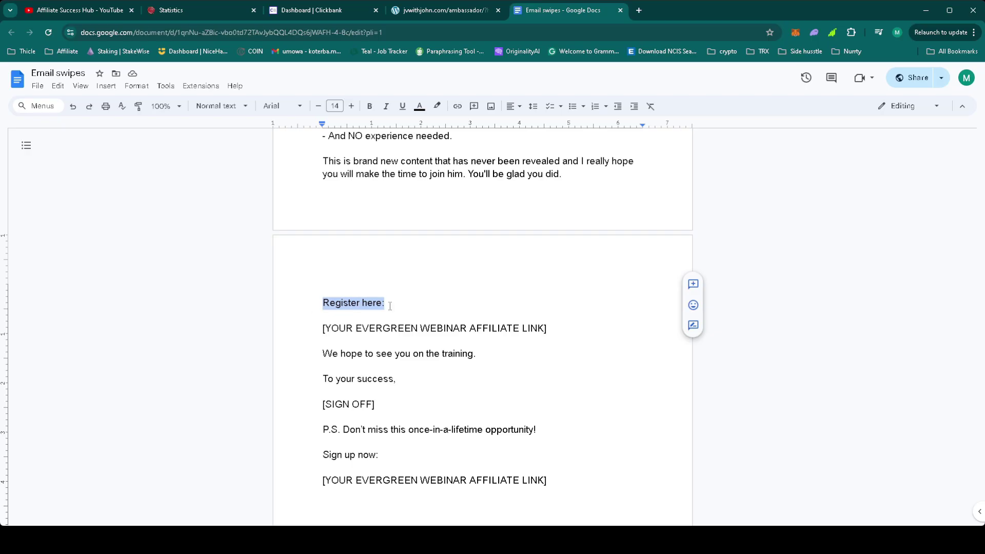
right_click(361, 303)
click(416, 399)
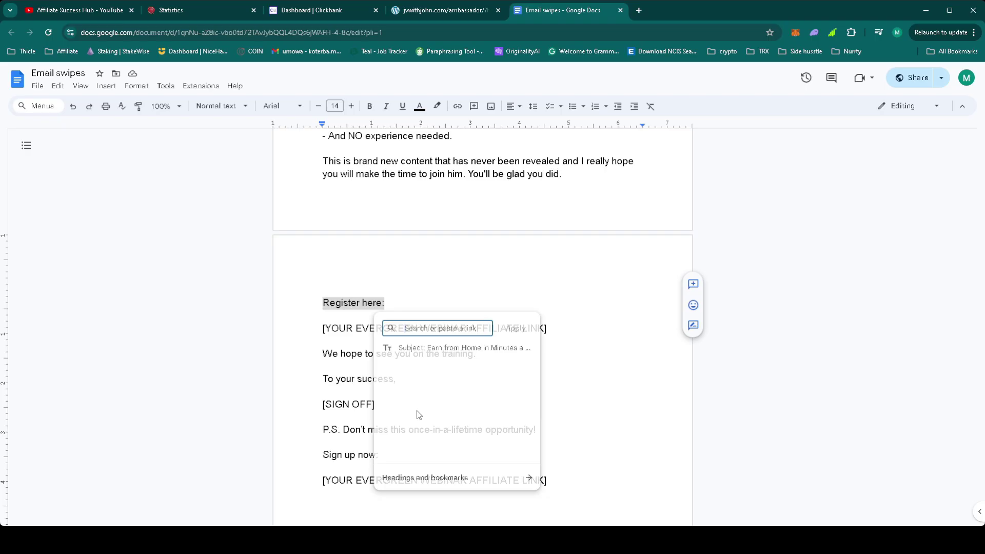
text(https://1fb18a0ej1lr7y09xx3wjiuu0x.hop.clickbank.net?tid=mlgs)
click(514, 328)
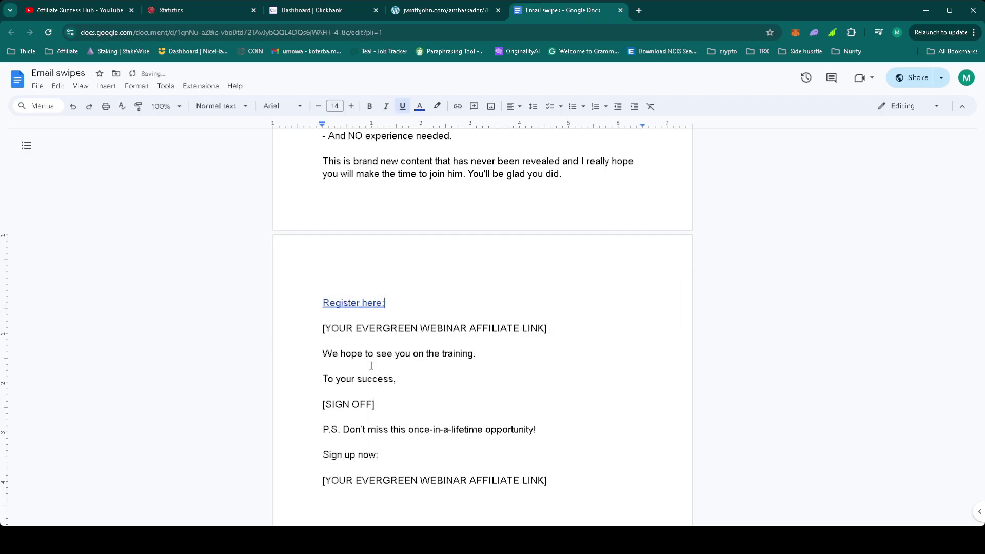
Step: Delete the first link placeholder, change to 'Register here.', and replace [SIGN OFF] with the sender's name
click(319, 352)
drag(319, 352, 317, 332)
key(BackSpace)
click(401, 311)
key(BackSpace)
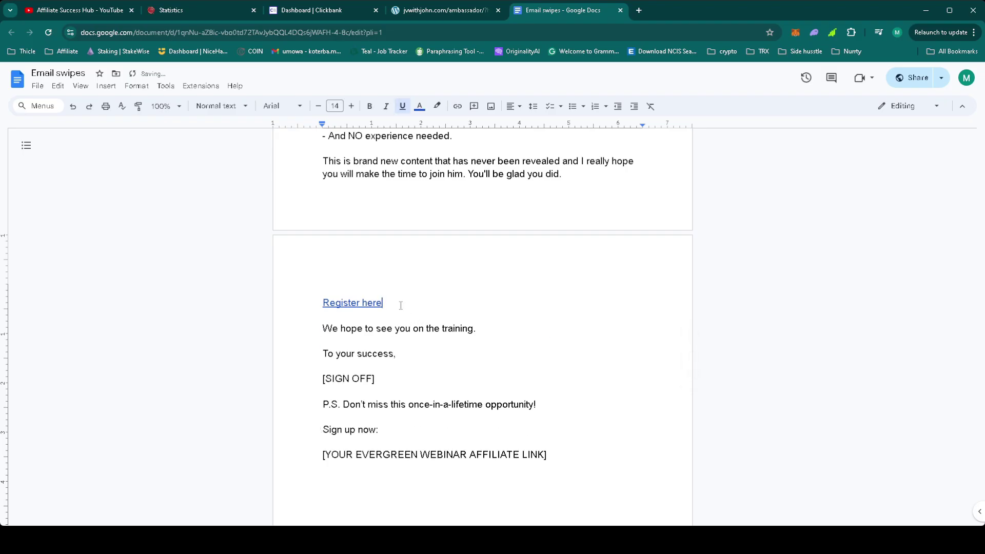
text(.)
drag(391, 378, 308, 369)
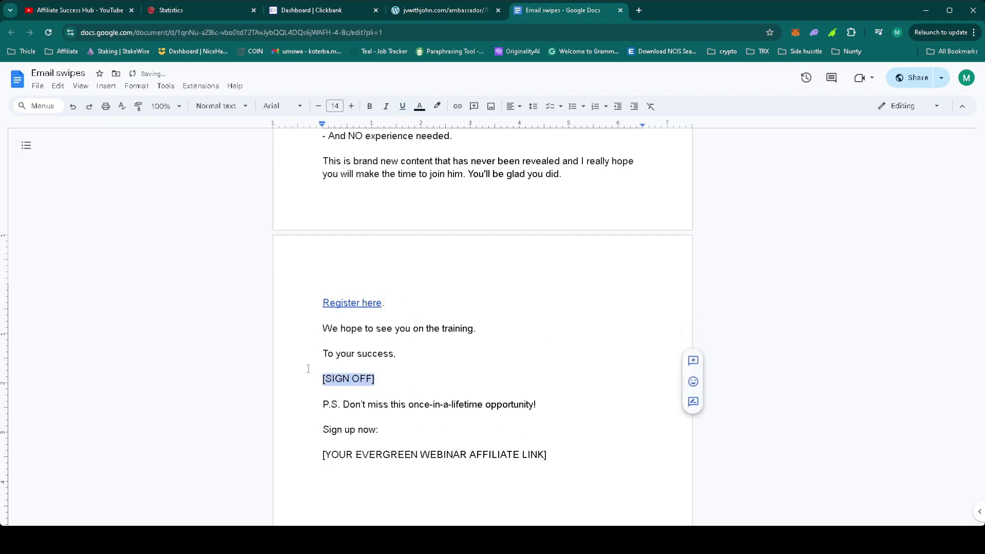
text(Matt Koterba)
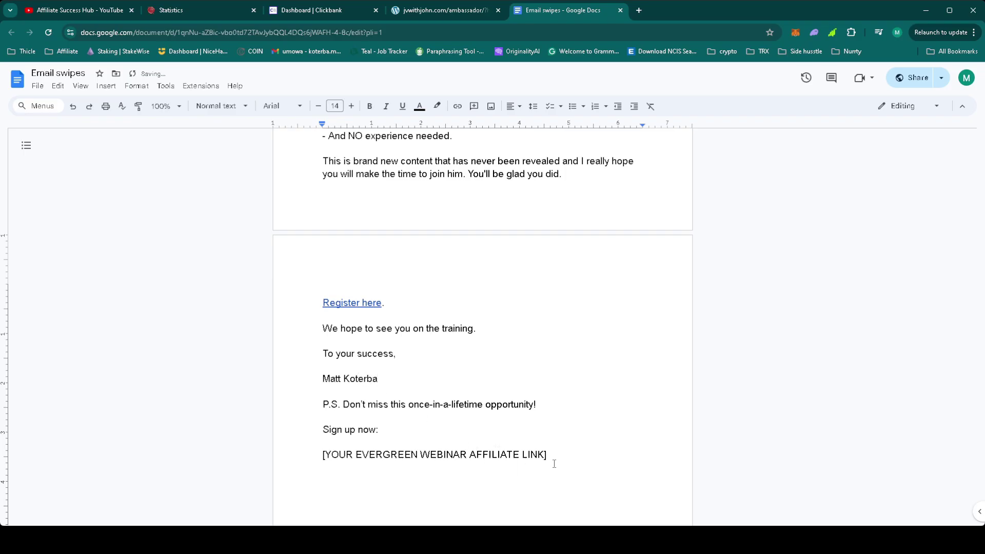
Step: Remove the trailing placeholder and link 'Sign up now.' to the affiliate URL
drag(555, 464, 385, 430)
key(BackSpace)
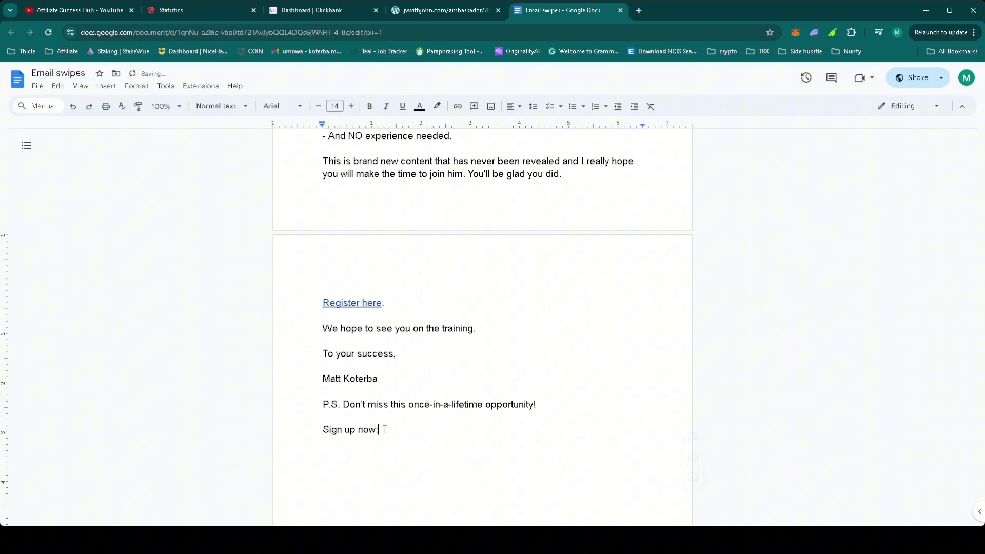
key(BackSpace)
text(.)
drag(383, 435, 325, 429)
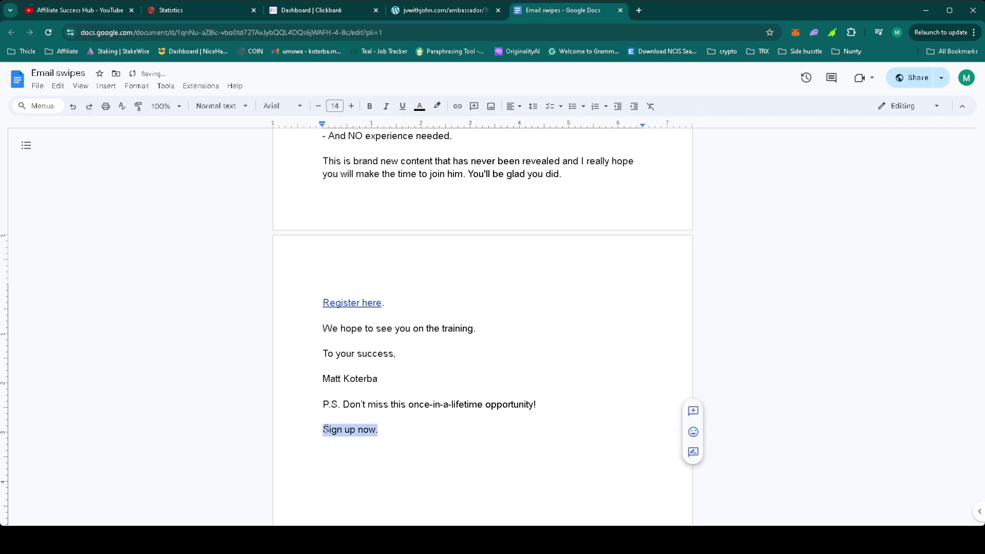
right_click(355, 430)
click(402, 318)
key(ctrl+v)
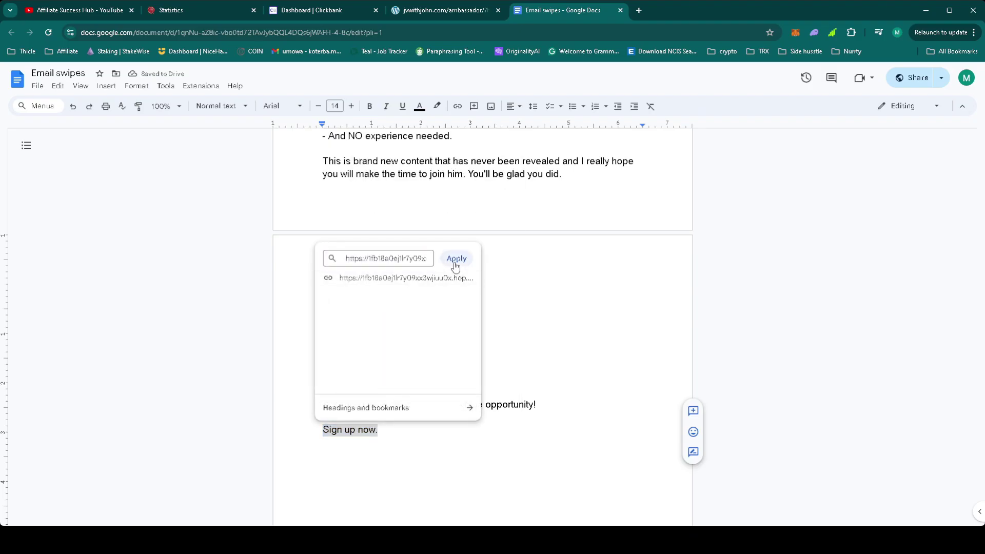
click(454, 261)
scroll(469, 391, down, 10)
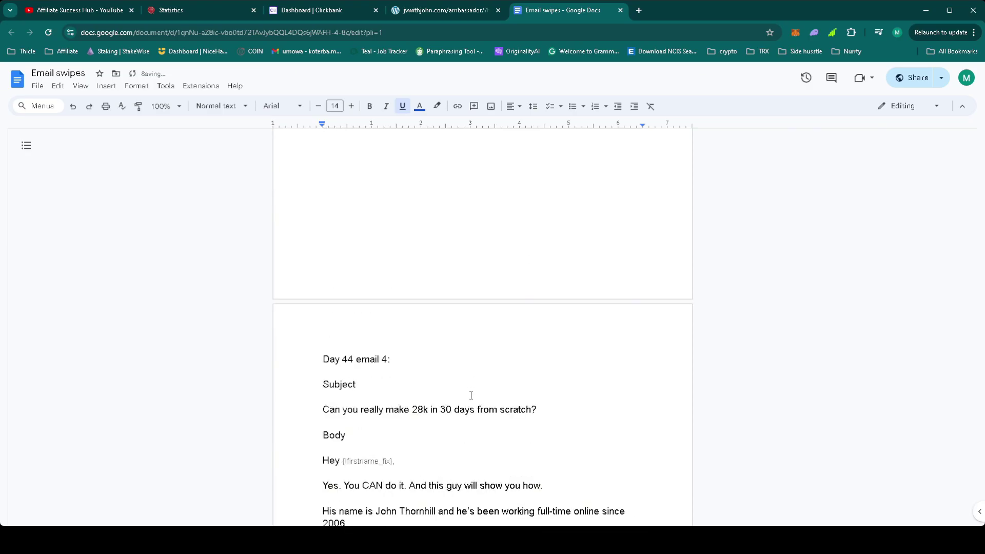
Step: Select all lead dates for the mailing in My Lead Gen Secret
scroll(471, 395, down, 1)
click(183, 9)
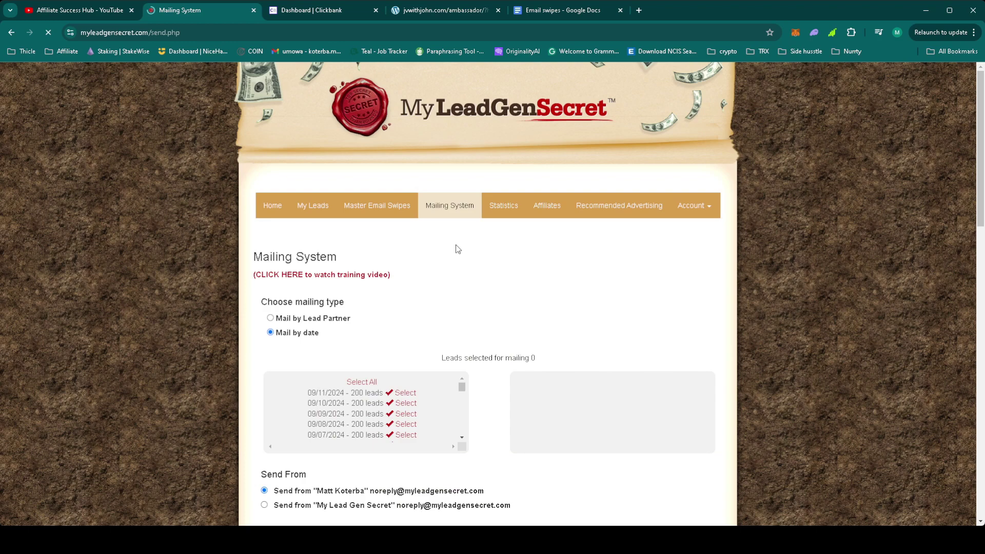
click(362, 382)
scroll(462, 329, down, 6)
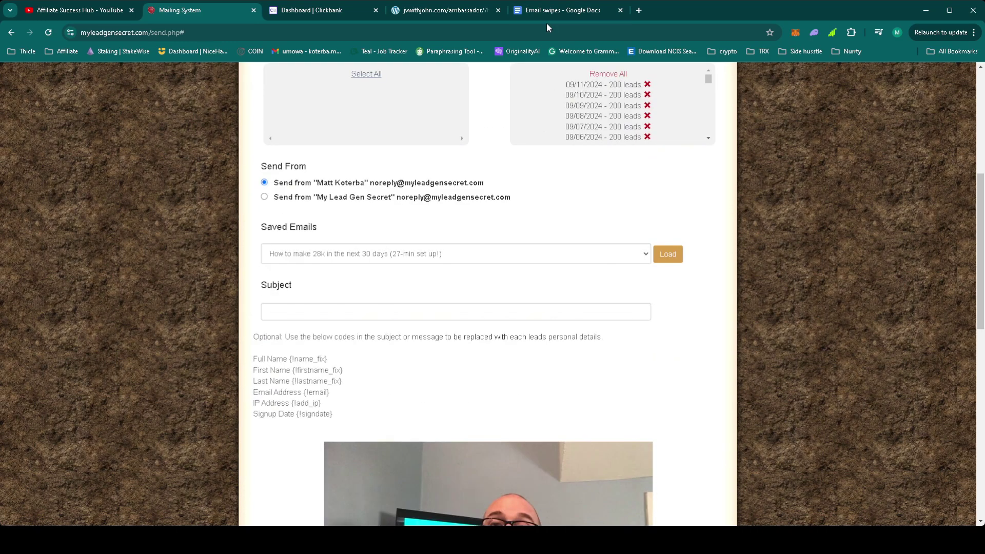
Step: Copy the Day 44 subject 'Can you really make 28k in 30 days from scratch?' into Subject
click(562, 8)
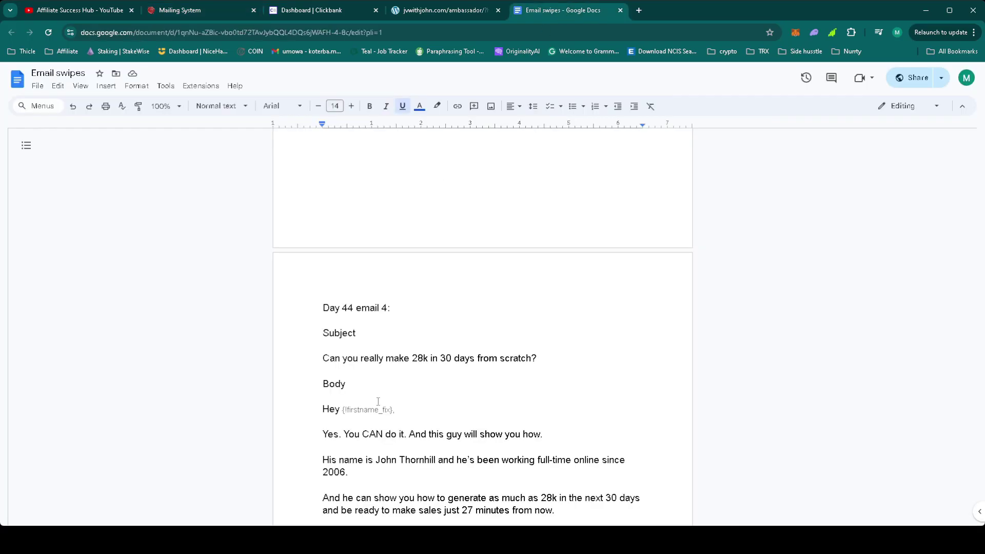
drag(541, 358, 395, 357)
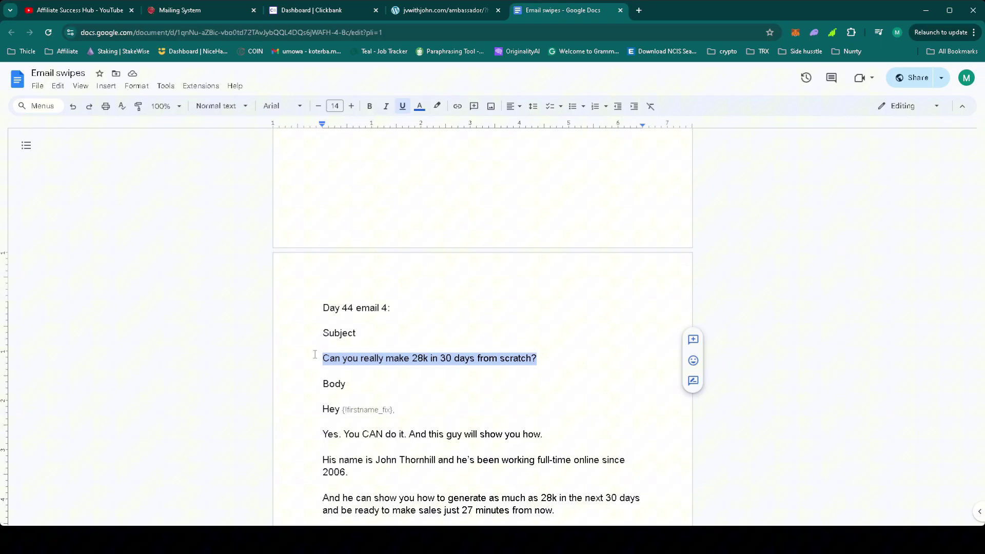
click(192, 11)
click(310, 307)
text(Can you really make 28k in 30 days from scratch?)
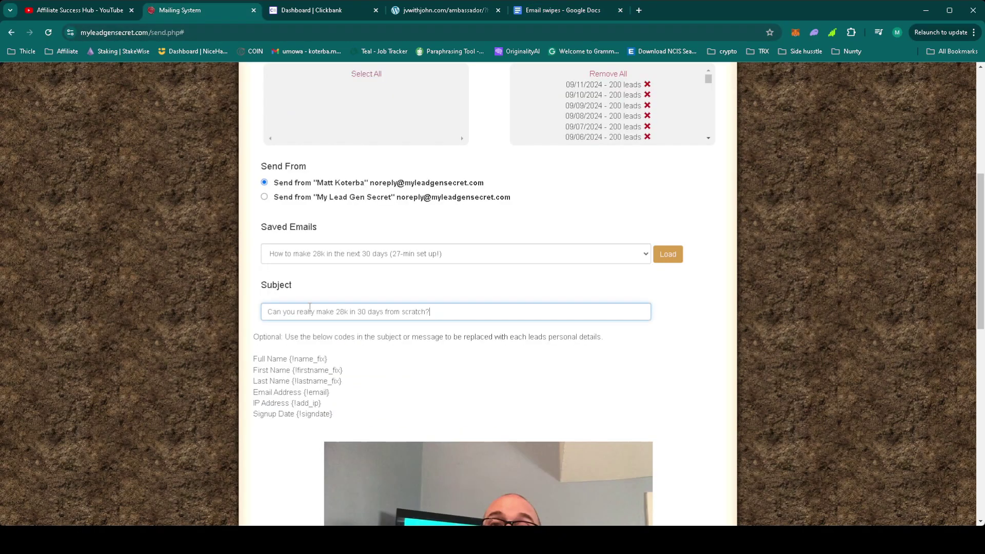
scroll(407, 349, down, 10)
click(563, 10)
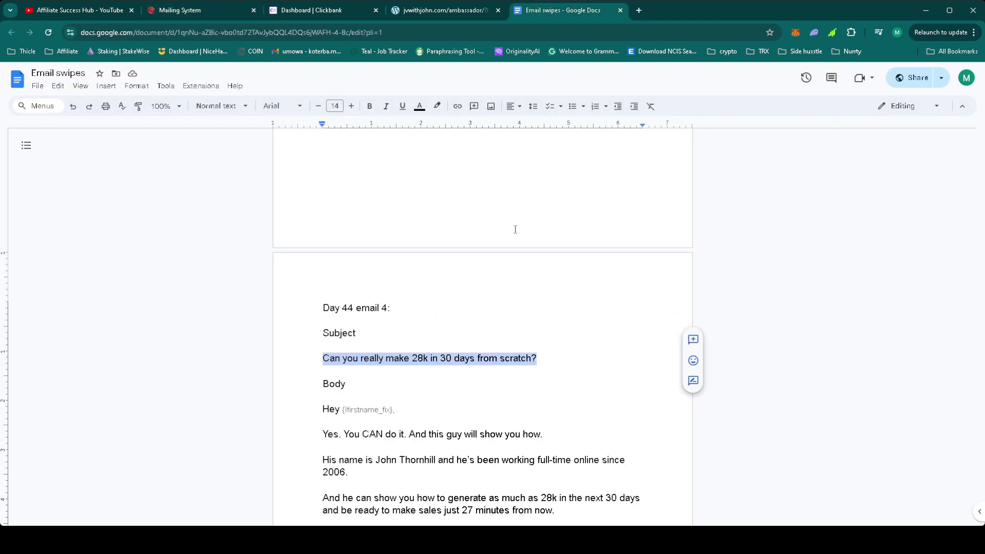
Step: Replace the message editor's contents with the Day 44 email body copied from Docs
drag(313, 409, 494, 518)
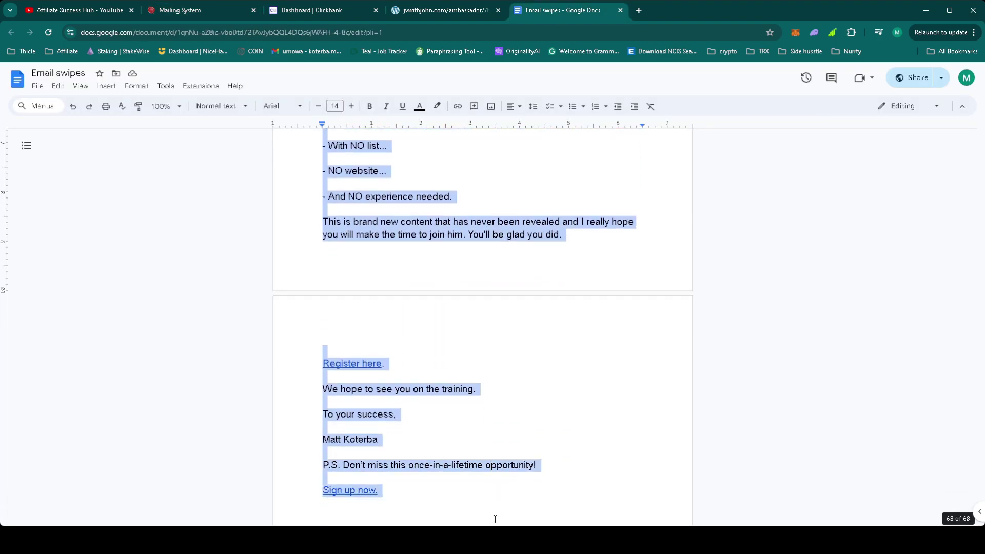
click(203, 10)
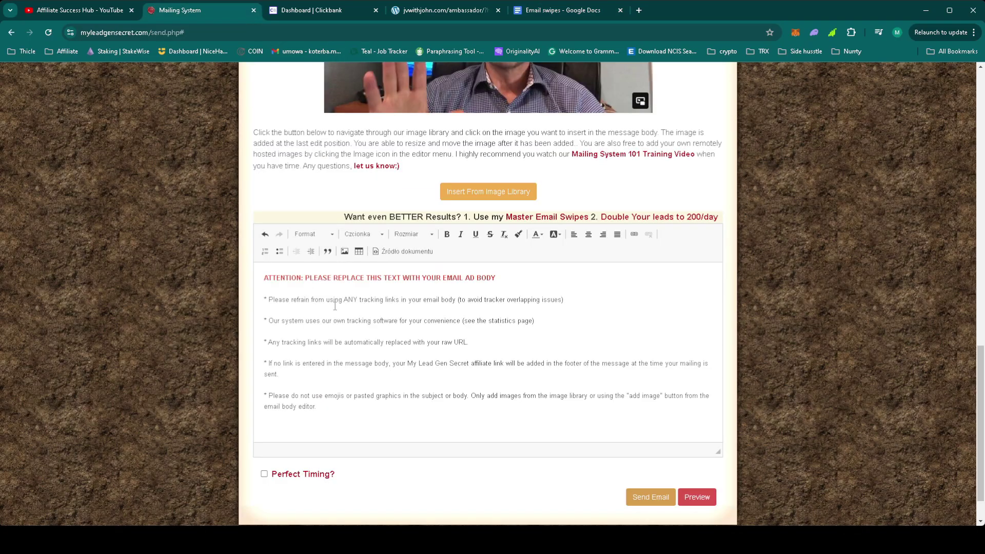
click(389, 349)
key(ctrl+a)
key(ctrl+v)
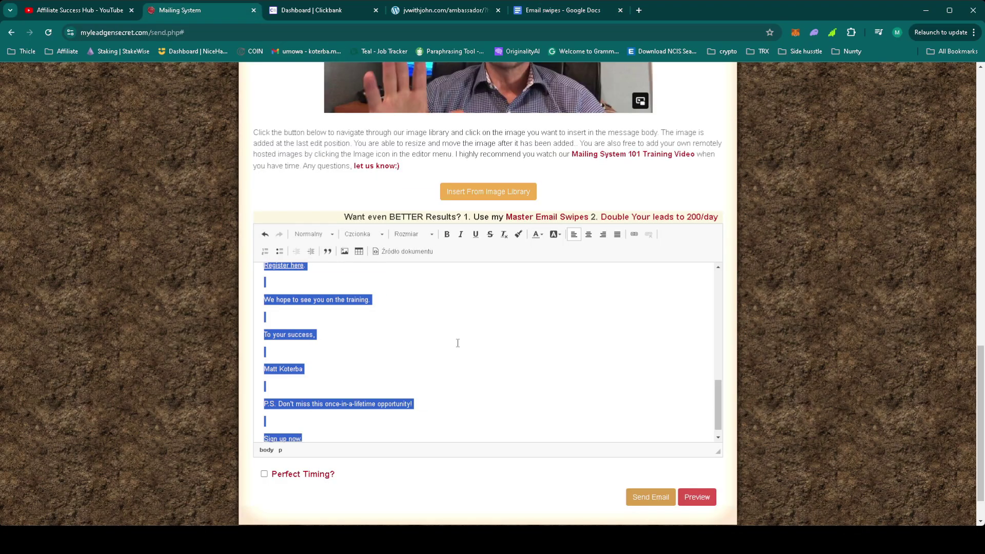
click(436, 378)
scroll(435, 378, up, 5)
Step: Bold the 'Register here.' and 'Sign up now.' links in the message
drag(341, 418, 263, 419)
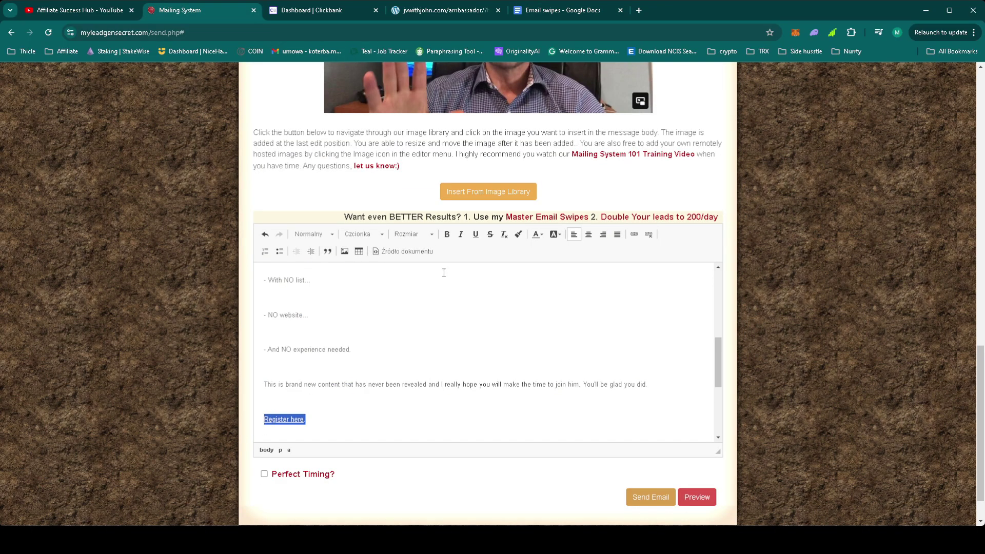
click(446, 235)
scroll(459, 319, down, 5)
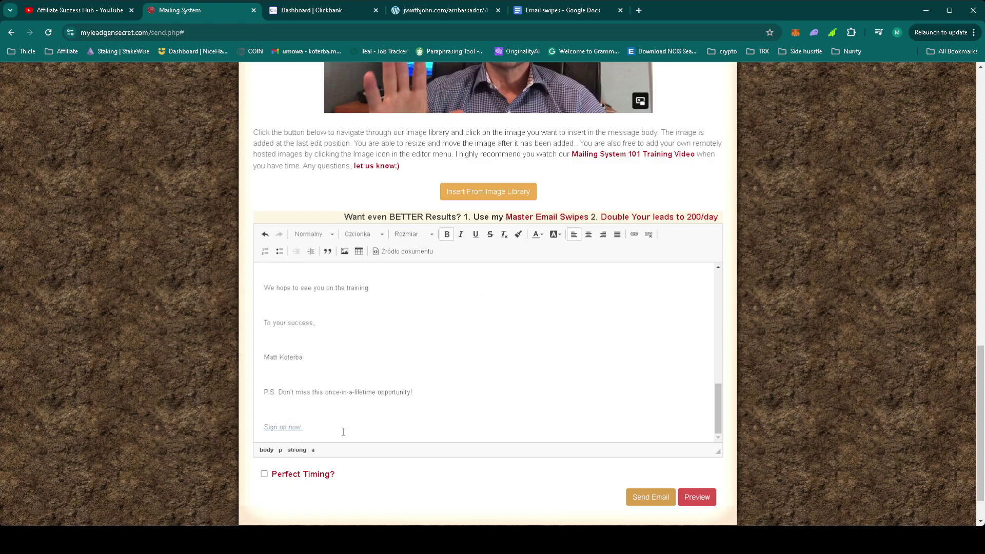
drag(344, 429, 255, 427)
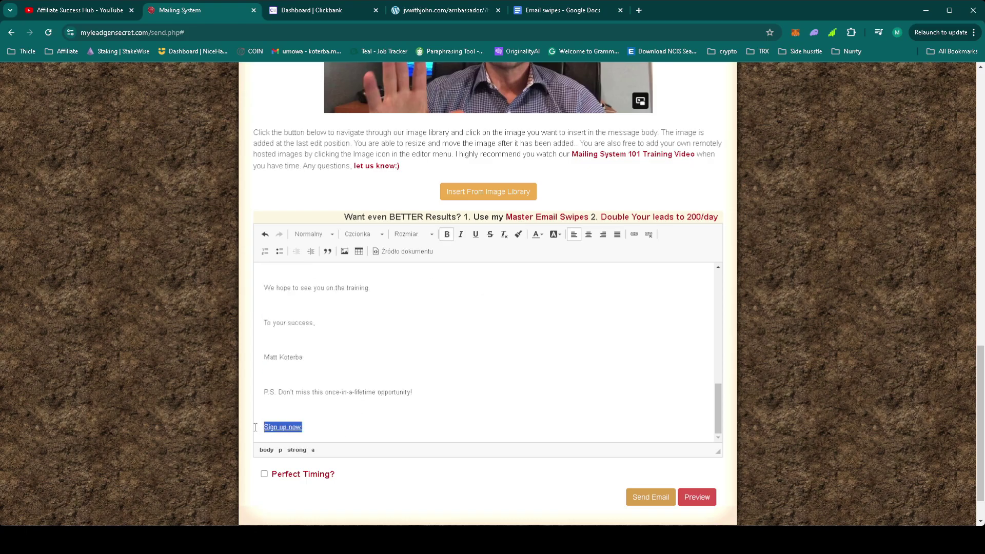
click(447, 234)
click(464, 314)
scroll(464, 313, up, 10)
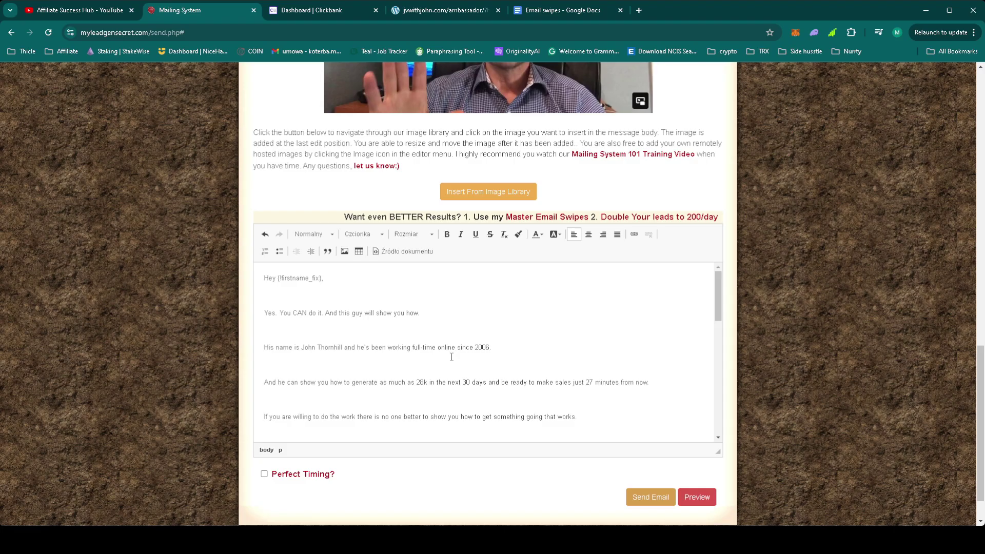
scroll(452, 357, down, 10)
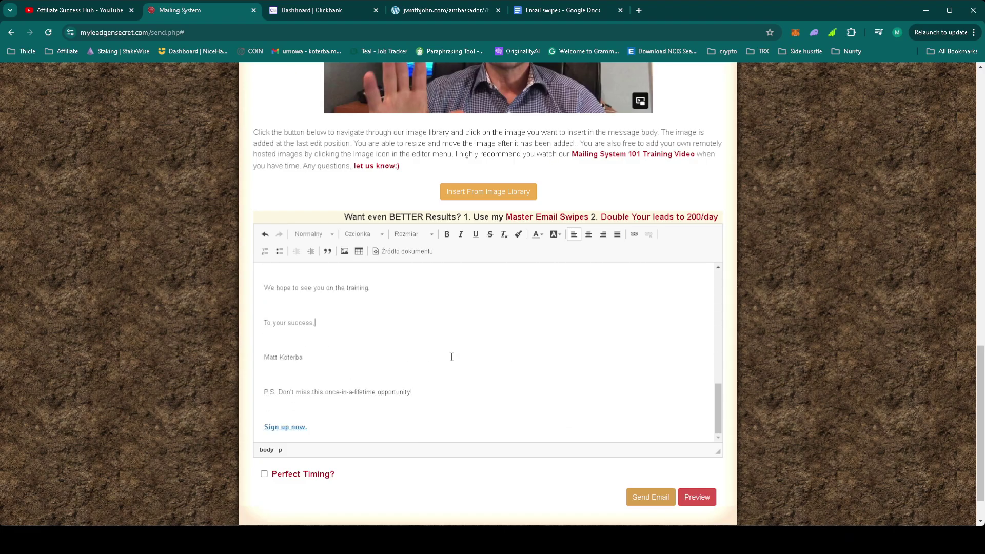
Step: Enable Perfect Timing and send the Day 44 email to the selected leads
click(265, 475)
click(645, 499)
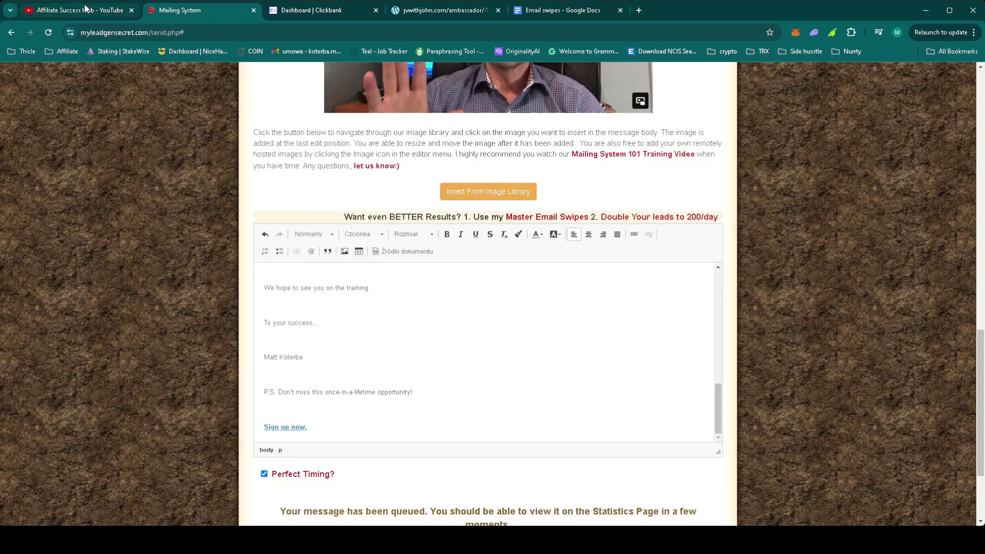
Step: Return to the Affiliate Success Hub YouTube channel page
click(86, 10)
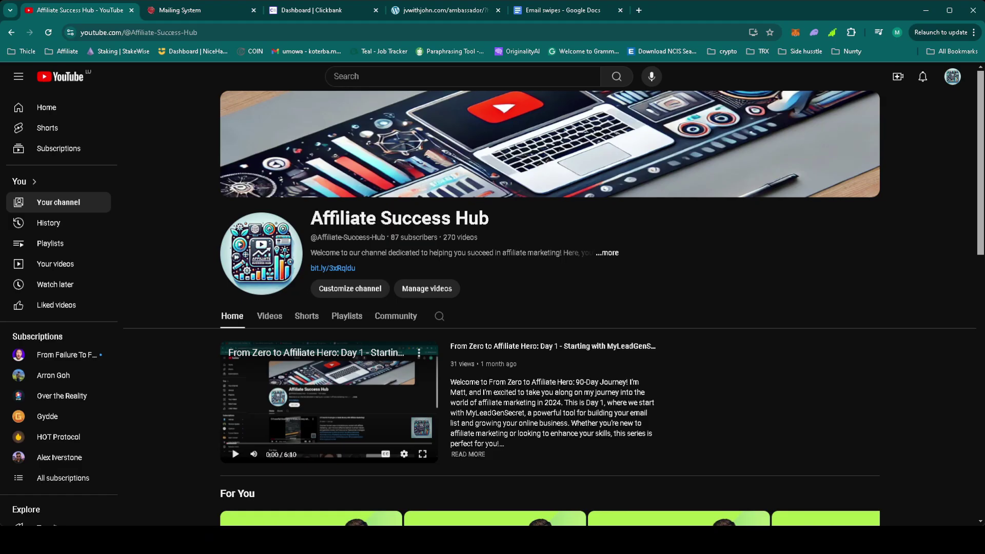